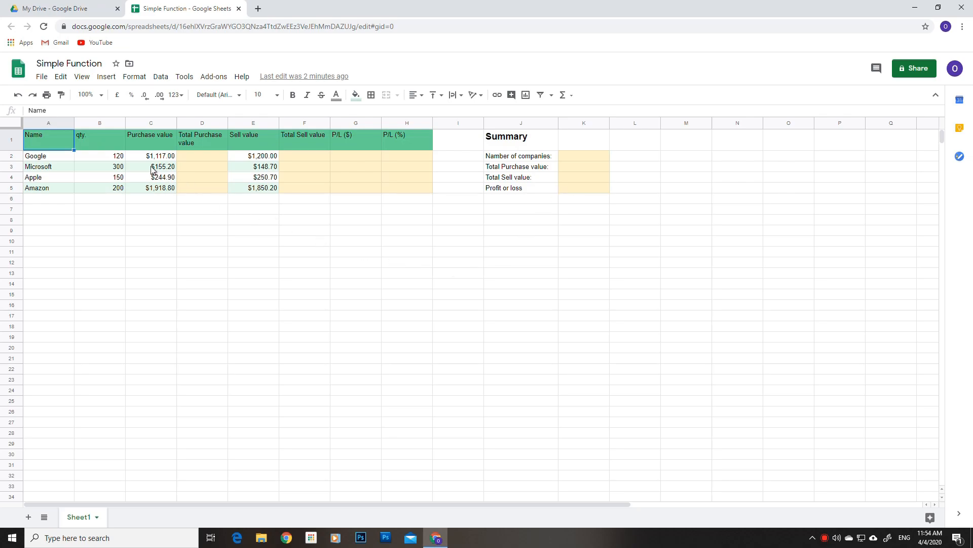
Enter the formula =$B2*C2 in cell D2 to calculate Google's total purchase value, with the quantity column locked.
{"action": "left_click", "coordinate": [197, 155]}
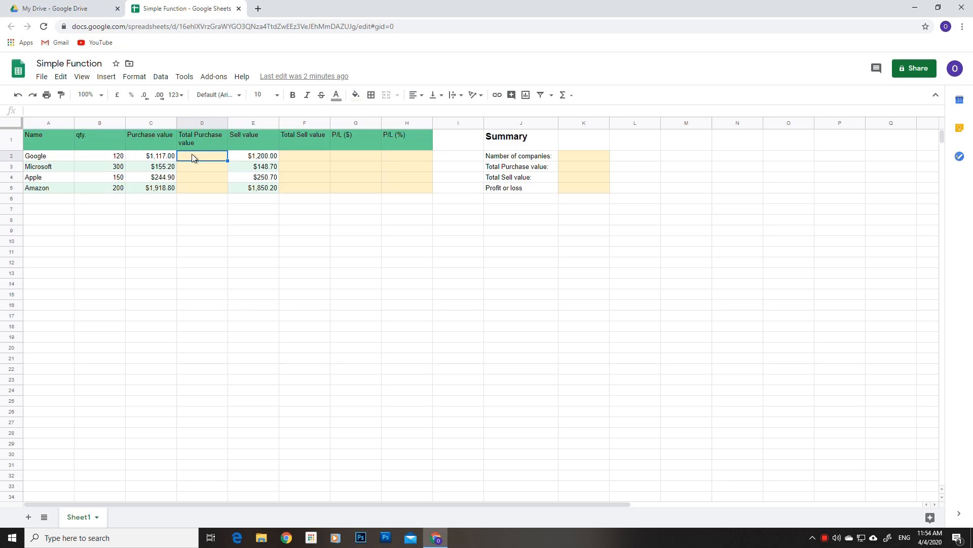
{"action": "type", "text": "="}
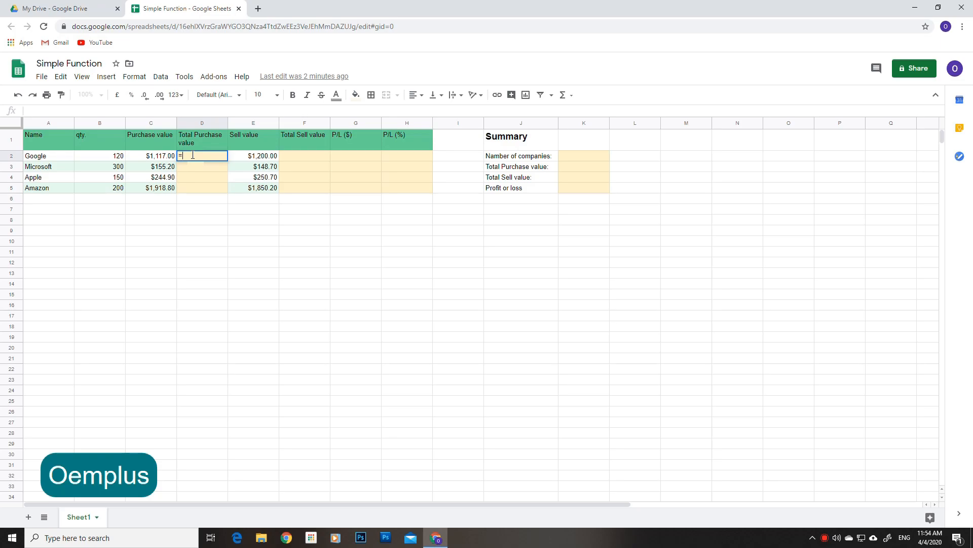
{"action": "left_click", "coordinate": [117, 158]}
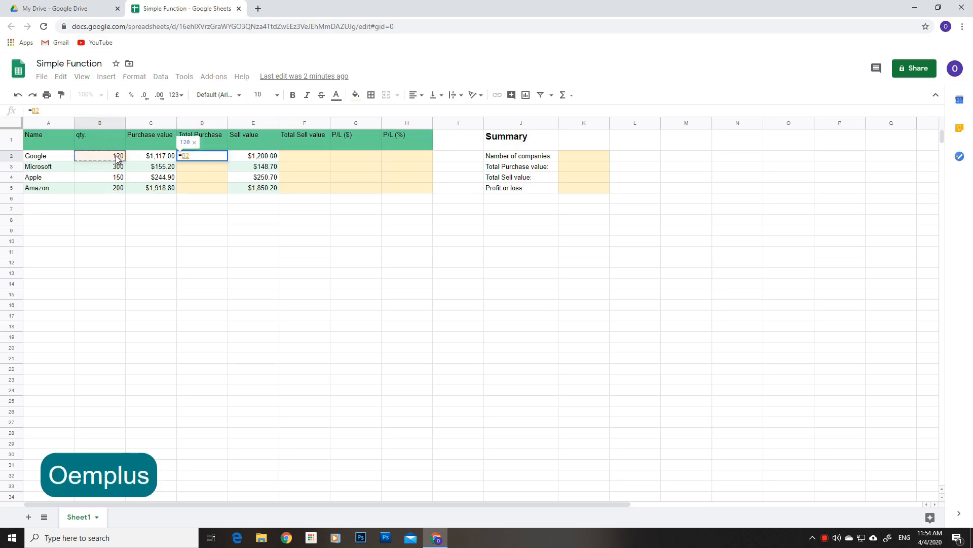
{"action": "type", "text": "*"}
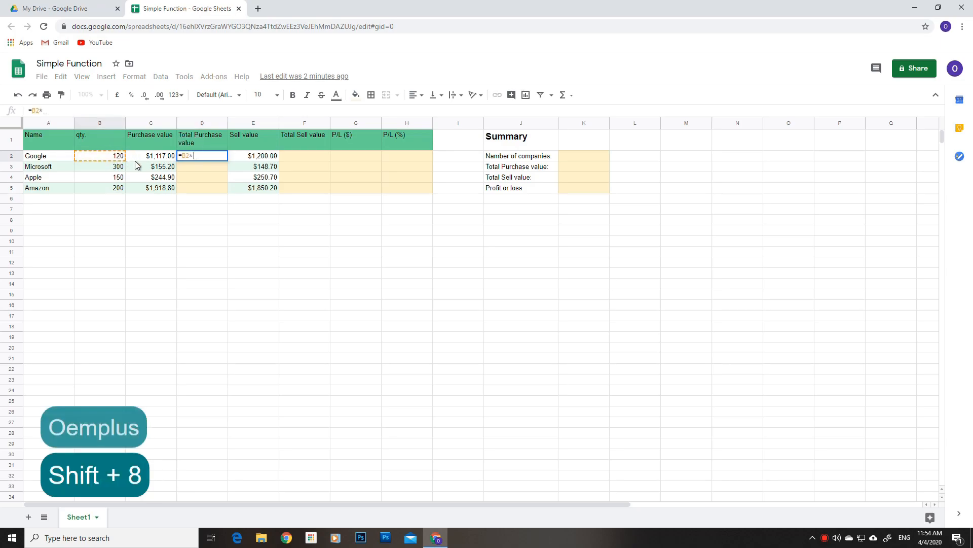
{"action": "left_click", "coordinate": [170, 161]}
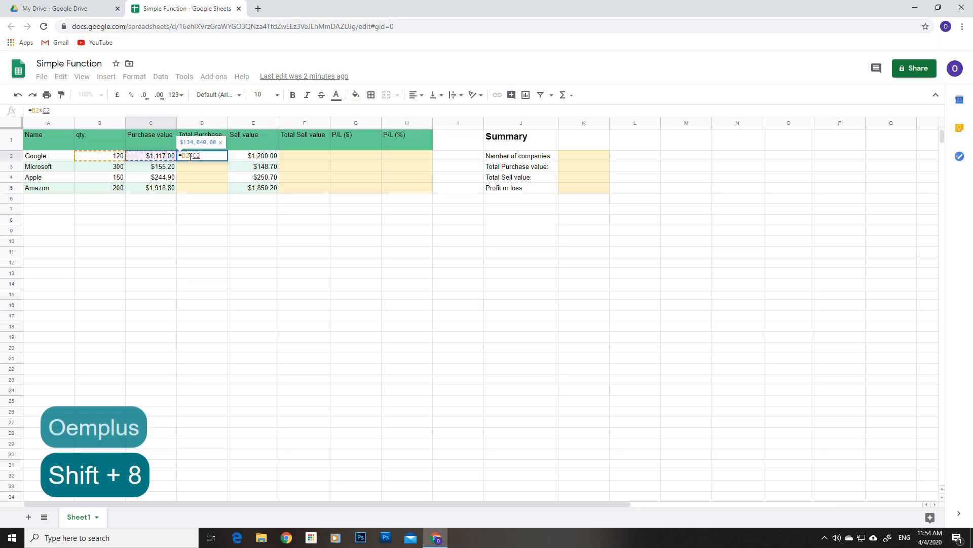
{"action": "left_click", "coordinate": [185, 156]}
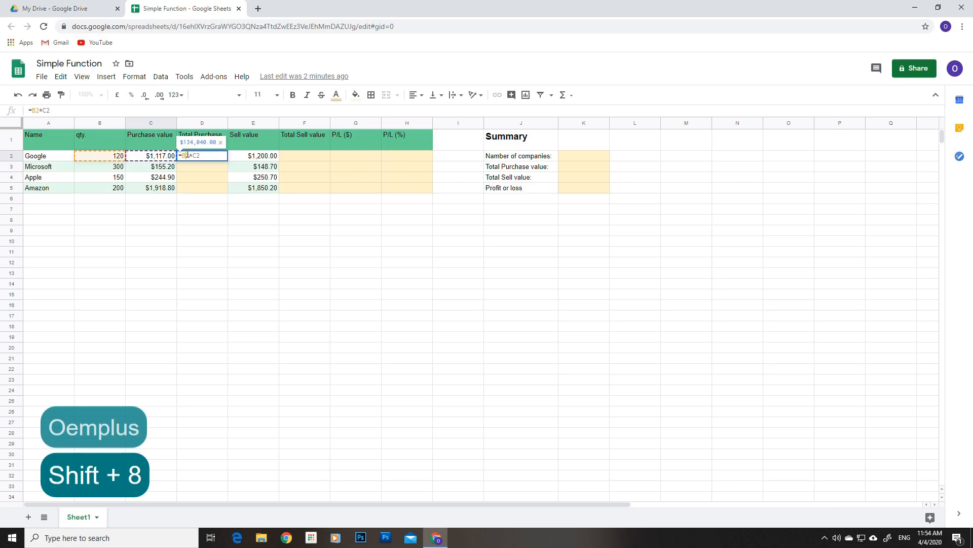
{"action": "key", "text": "F4"}
{"action": "key", "text": "F4"}
{"action": "key", "text": "F4"}
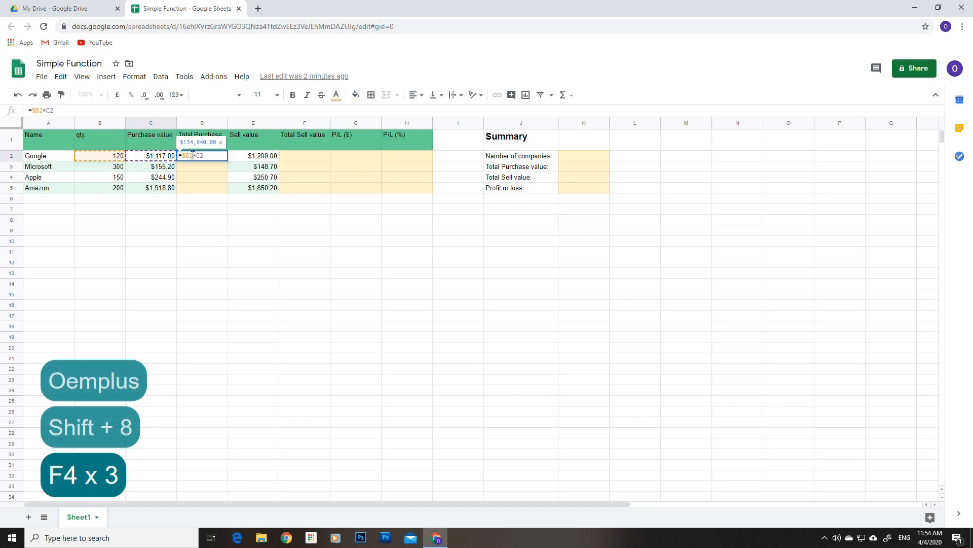
{"action": "key", "text": "Return"}
Fill the Total Purchase value formula from D2 down through D5.
{"action": "left_click", "coordinate": [202, 158]}
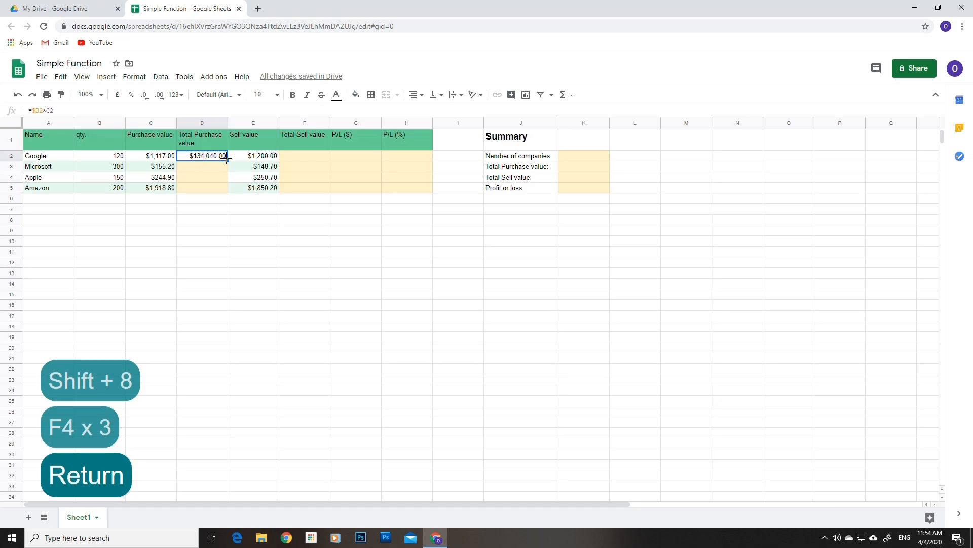
{"action": "left_click_drag", "start_coordinate": [227, 159], "coordinate": [221, 196]}
{"action": "left_click", "coordinate": [218, 212]}
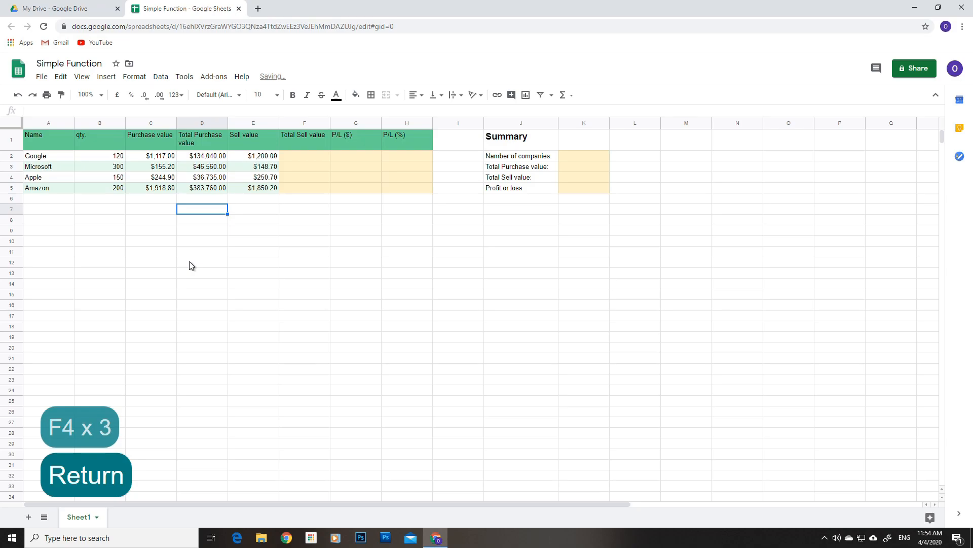
Copy the total purchase formula from D2 into the Total Sell value cell F2.
{"action": "left_click", "coordinate": [288, 155]}
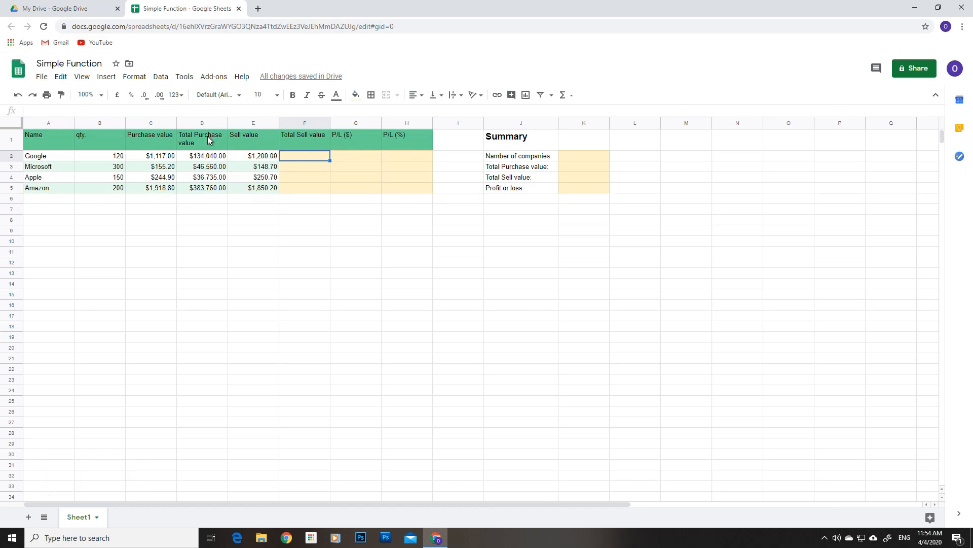
{"action": "left_click", "coordinate": [200, 157]}
{"action": "key", "text": "ctrl+c"}
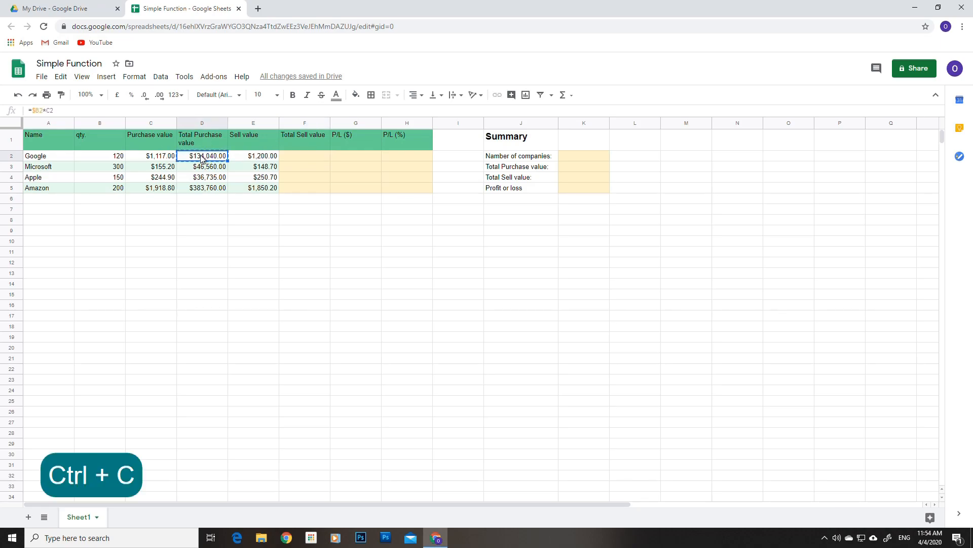
{"action": "left_click", "coordinate": [286, 157]}
{"action": "key", "text": "ctrl+v"}
{"action": "left_click", "coordinate": [293, 231]}
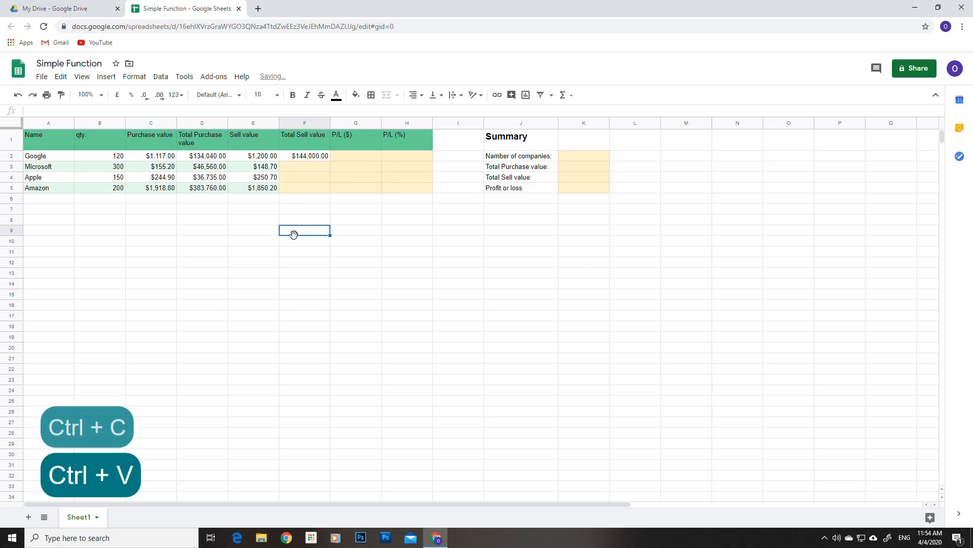
Check the formula references in F2 and fill the Total Sell value formula down through F5.
{"action": "left_click", "coordinate": [305, 158]}
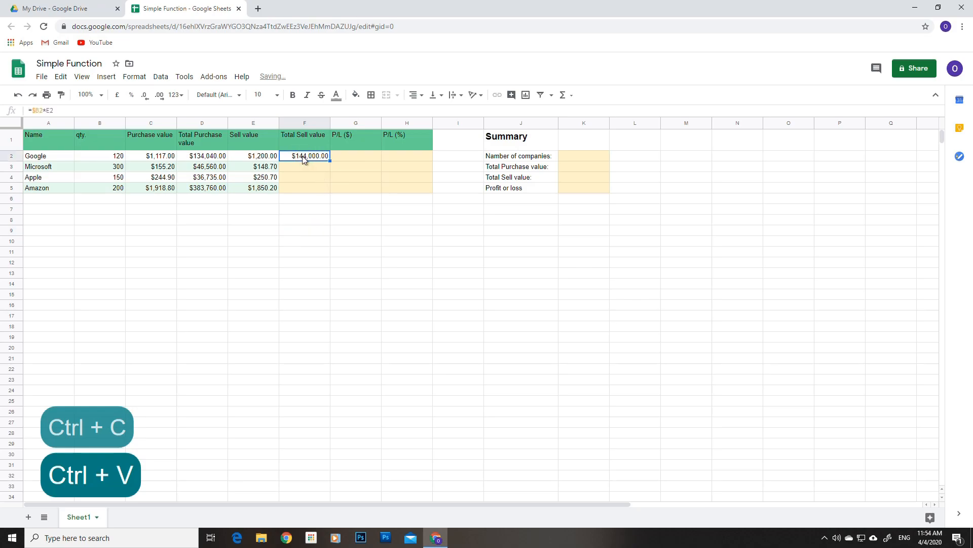
{"action": "left_click", "coordinate": [36, 110]}
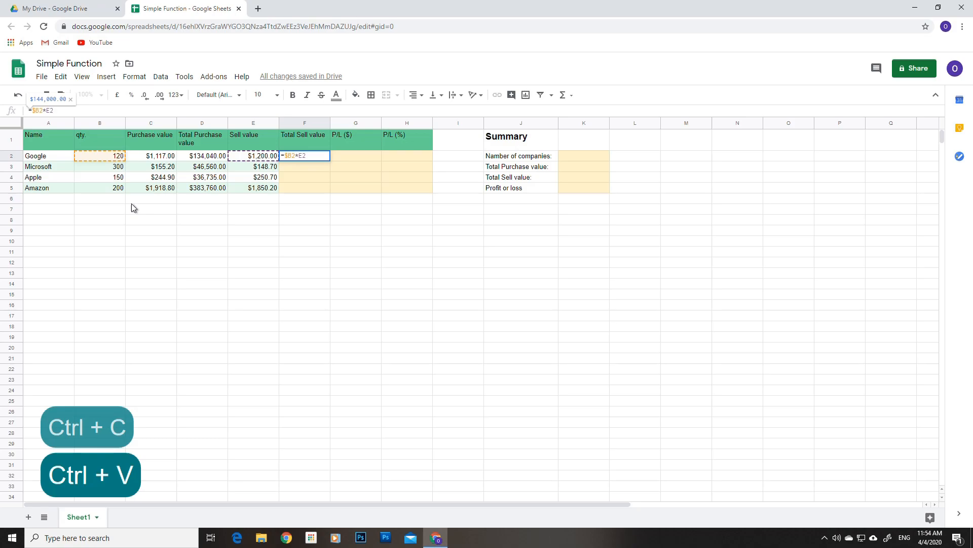
{"action": "key", "text": "Escape"}
{"action": "left_click_drag", "start_coordinate": [329, 160], "coordinate": [326, 195]}
{"action": "left_click", "coordinate": [283, 235]}
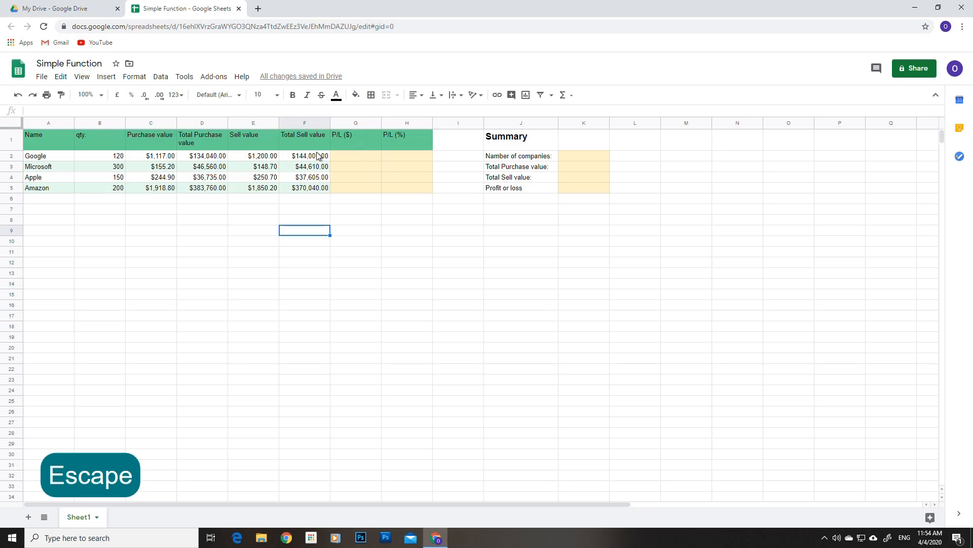
Enter the formula =F2-D2 in cell G2 to calculate Google's profit or loss in dollars.
{"action": "left_click", "coordinate": [345, 156]}
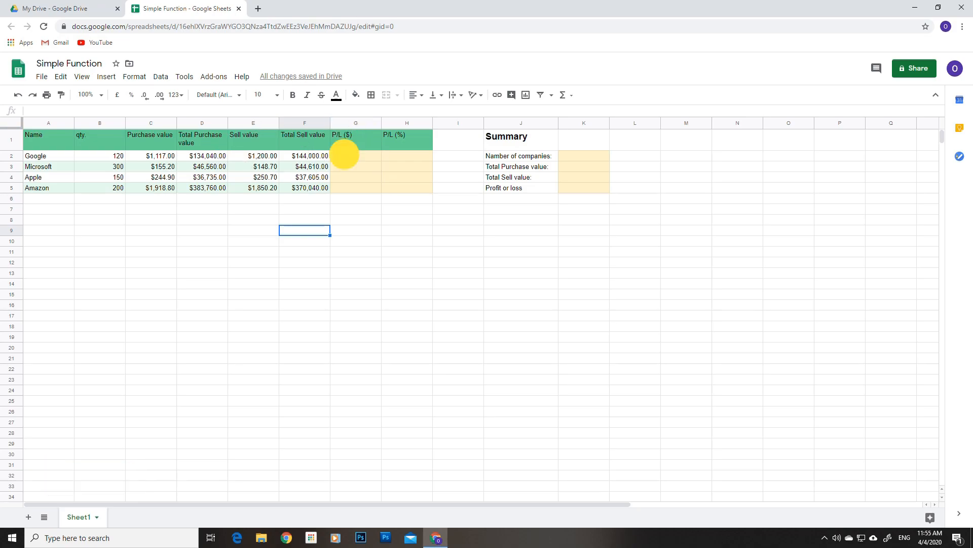
{"action": "type", "text": "="}
{"action": "left_click", "coordinate": [304, 155]}
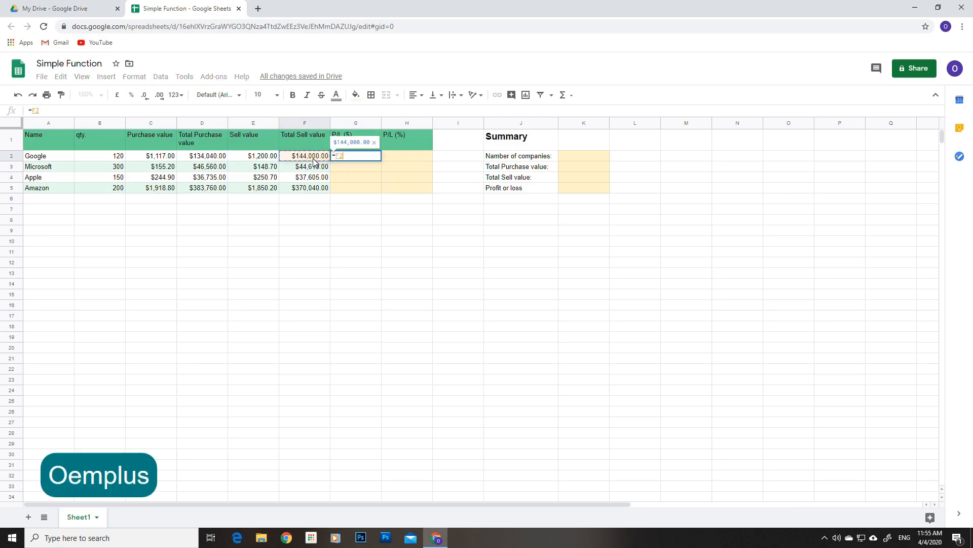
{"action": "type", "text": "-"}
{"action": "left_click", "coordinate": [223, 157]}
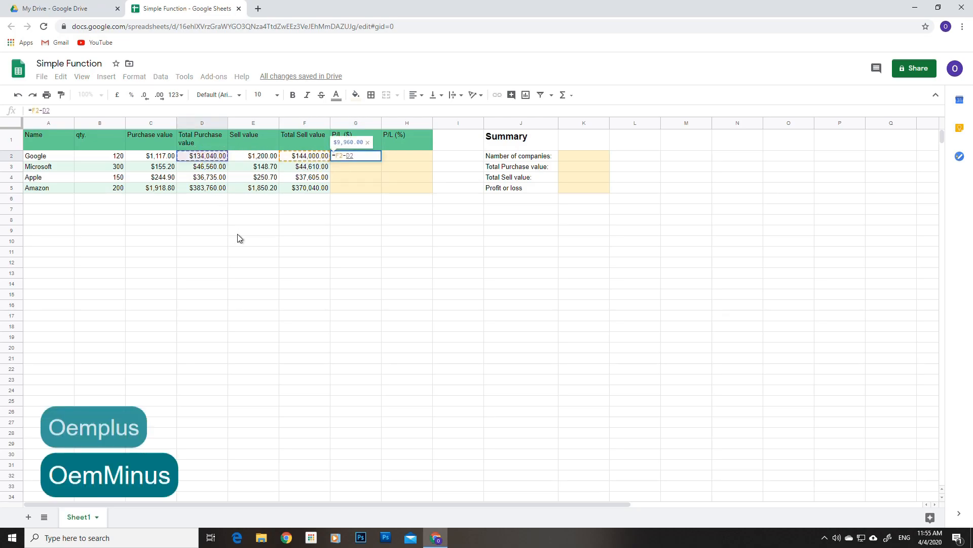
{"action": "key", "text": "Return"}
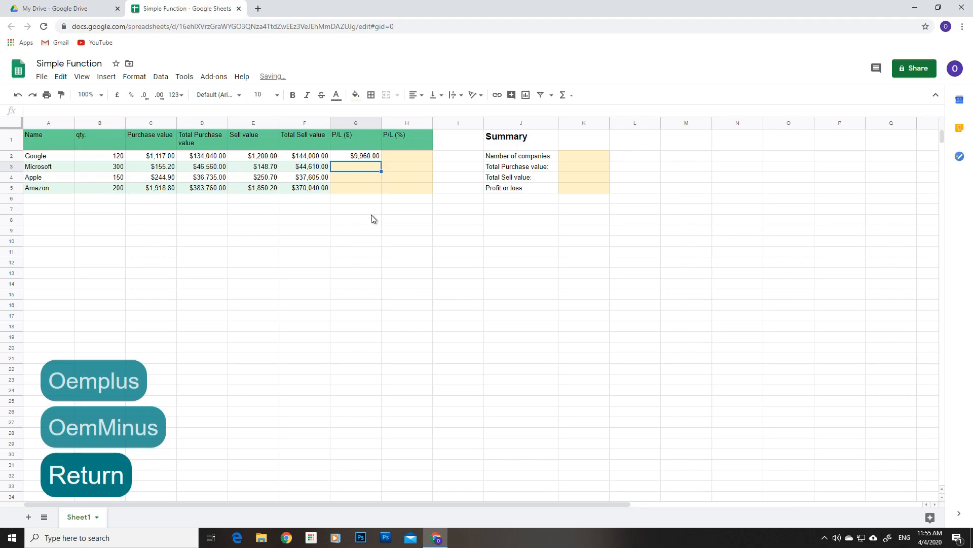
Fill the P/L ($) formula from G2 down through G5.
{"action": "left_click", "coordinate": [352, 157]}
{"action": "left_click_drag", "start_coordinate": [381, 161], "coordinate": [375, 189]}
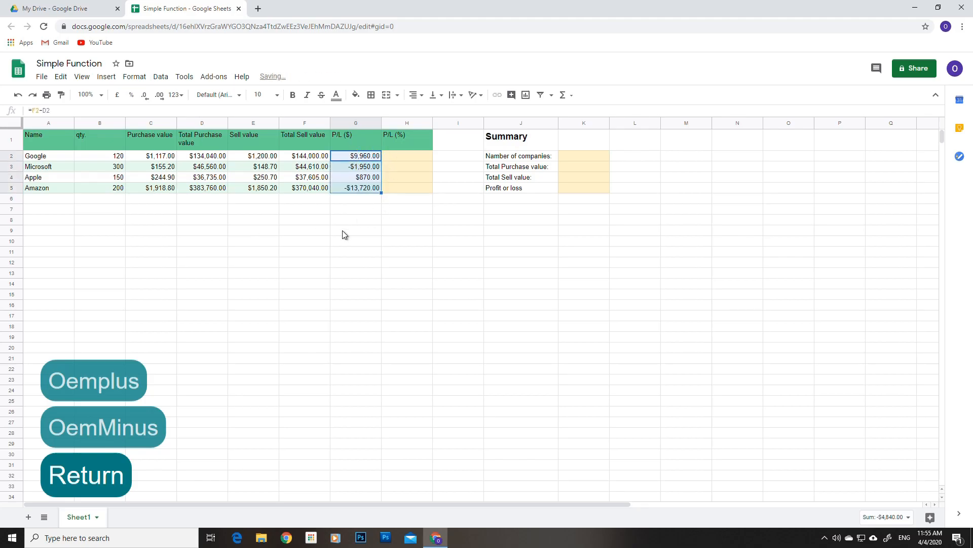
{"action": "left_click", "coordinate": [358, 208]}
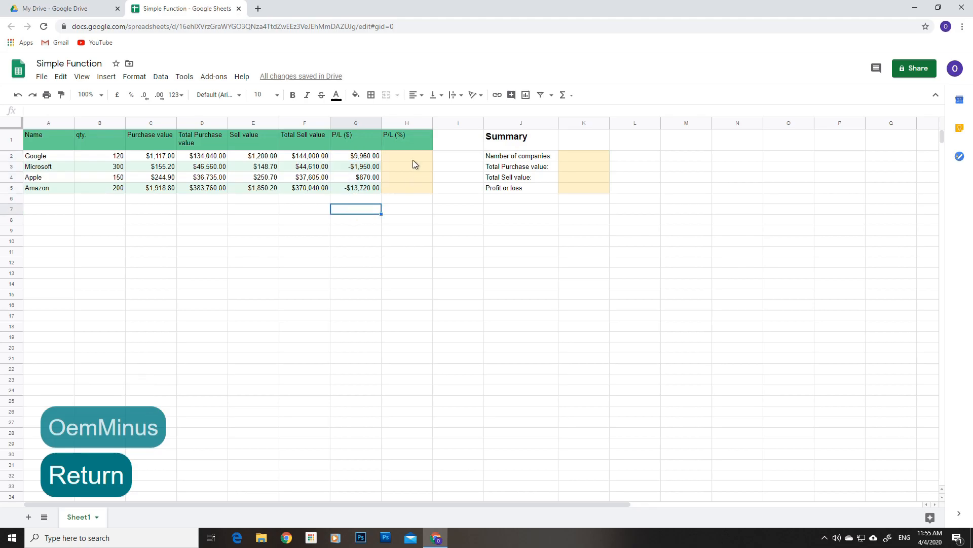
Enter the formula =G2/D2 in cell H2 to calculate Google's profit or loss percentage.
{"action": "left_click", "coordinate": [412, 158]}
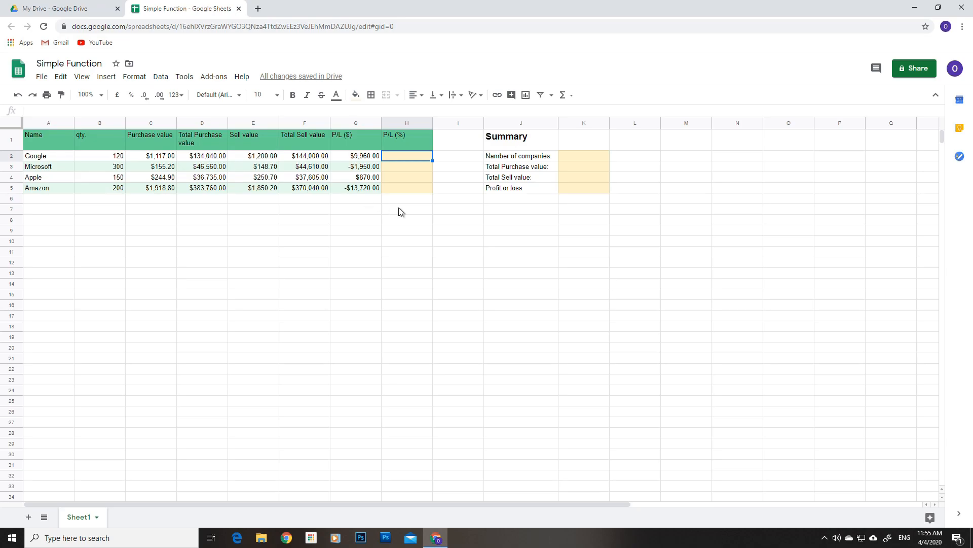
{"action": "type", "text": "="}
{"action": "left_click", "coordinate": [361, 157]}
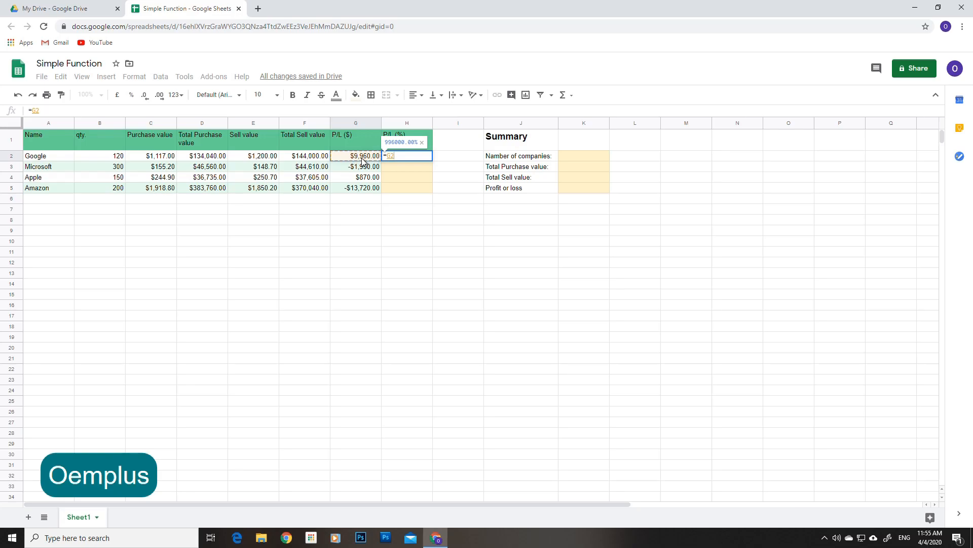
{"action": "type", "text": "/"}
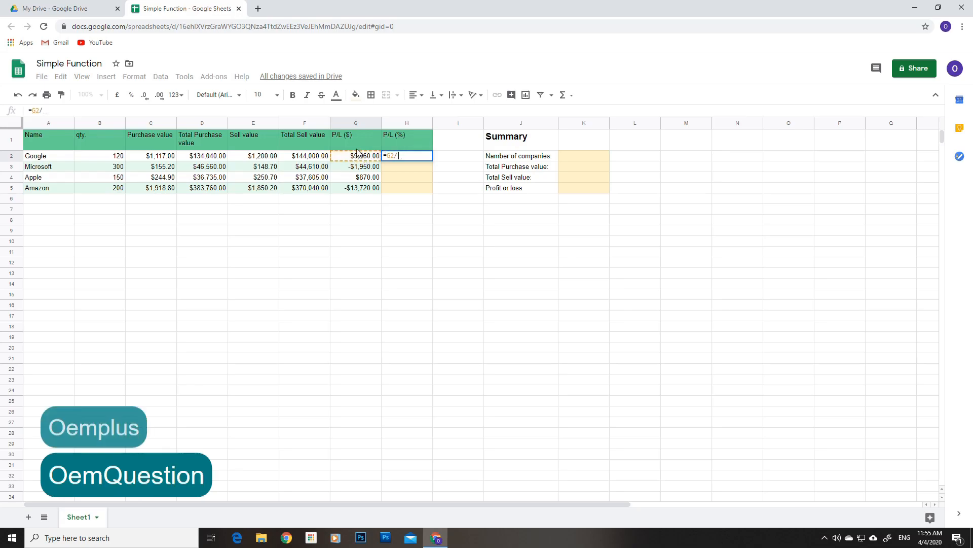
{"action": "left_click", "coordinate": [219, 157]}
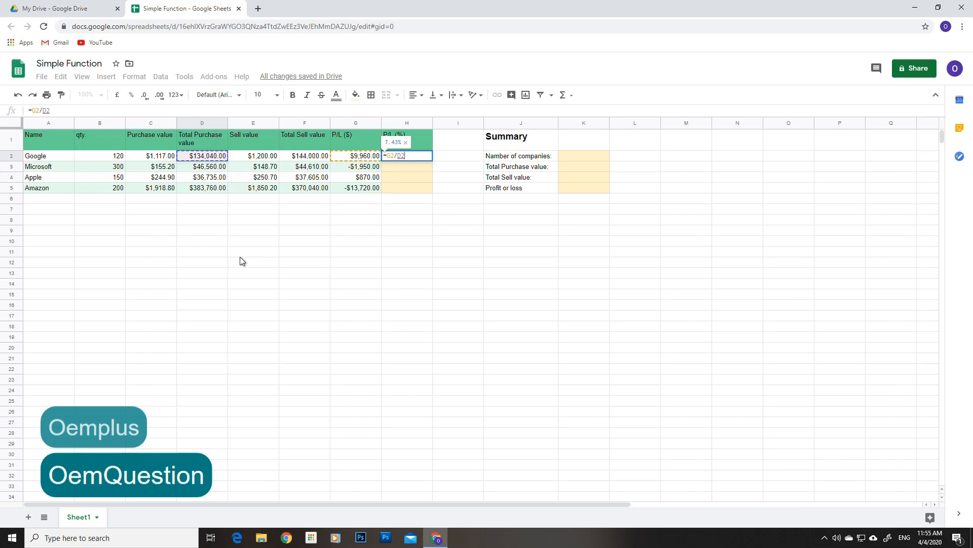
{"action": "key", "text": "Return"}
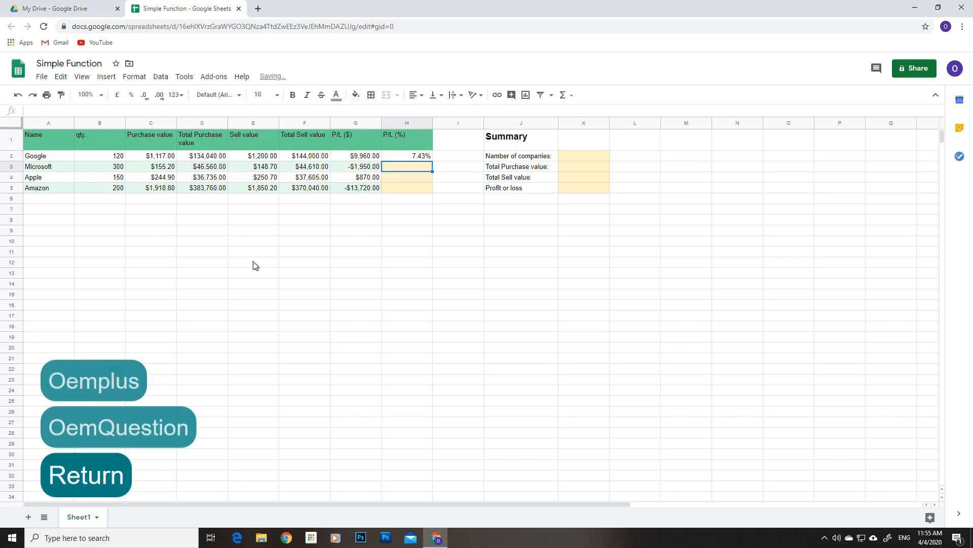
Fill the P/L (%) formula from H2 down through H5 and apply the Percent number format to those cells.
{"action": "left_click", "coordinate": [401, 157]}
{"action": "left_click_drag", "start_coordinate": [432, 161], "coordinate": [424, 189]}
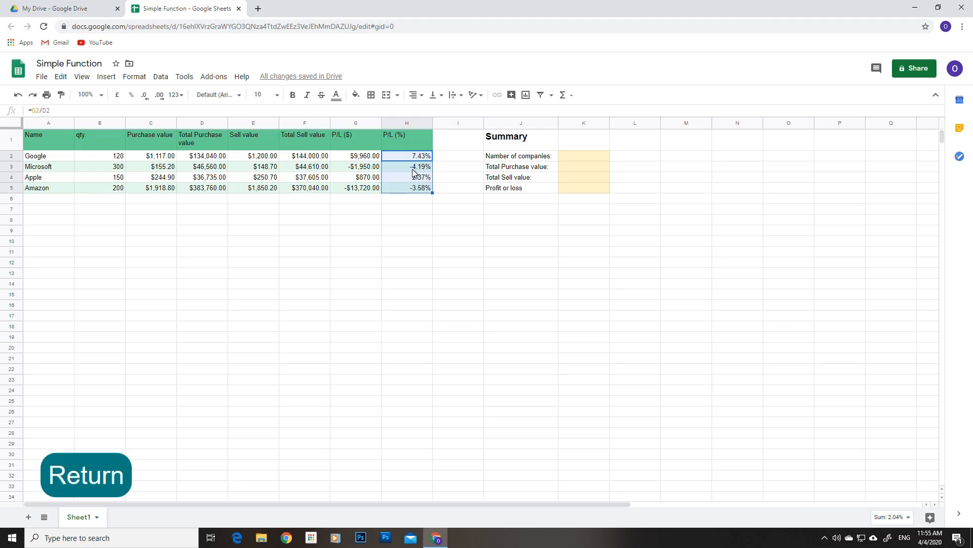
{"action": "left_click", "coordinate": [176, 95]}
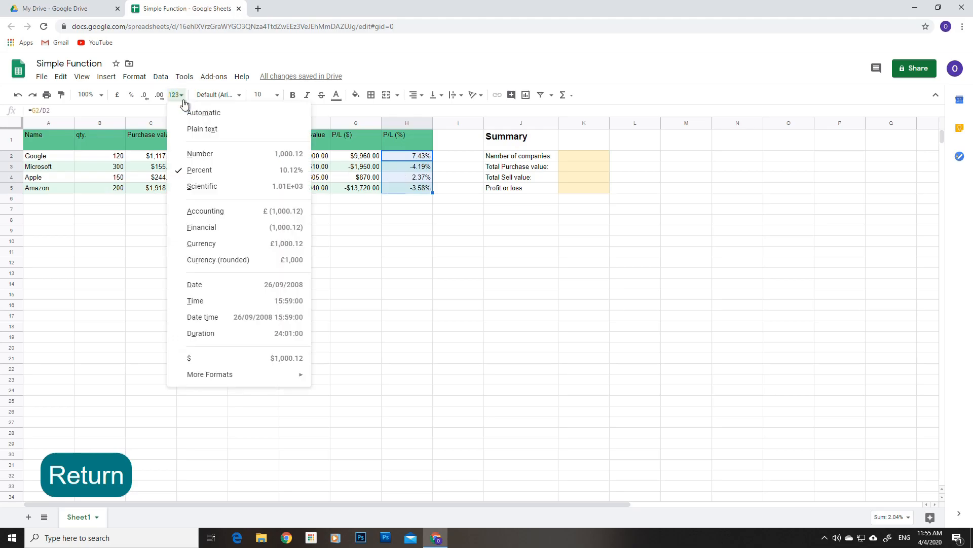
{"action": "left_click", "coordinate": [250, 176]}
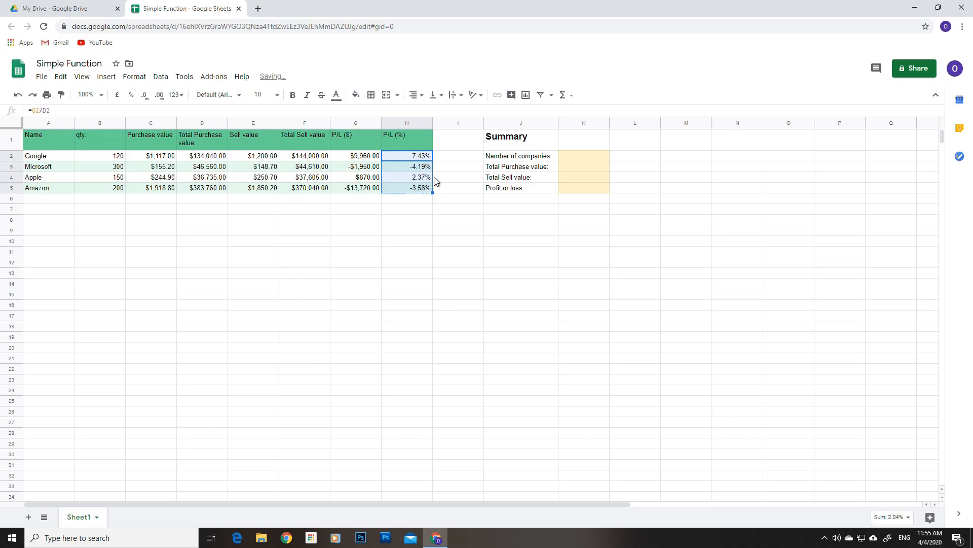
Enter the formula =COUNTA(A:A)-1 in cell K2 to count the companies, excluding the header.
{"action": "left_click", "coordinate": [576, 160]}
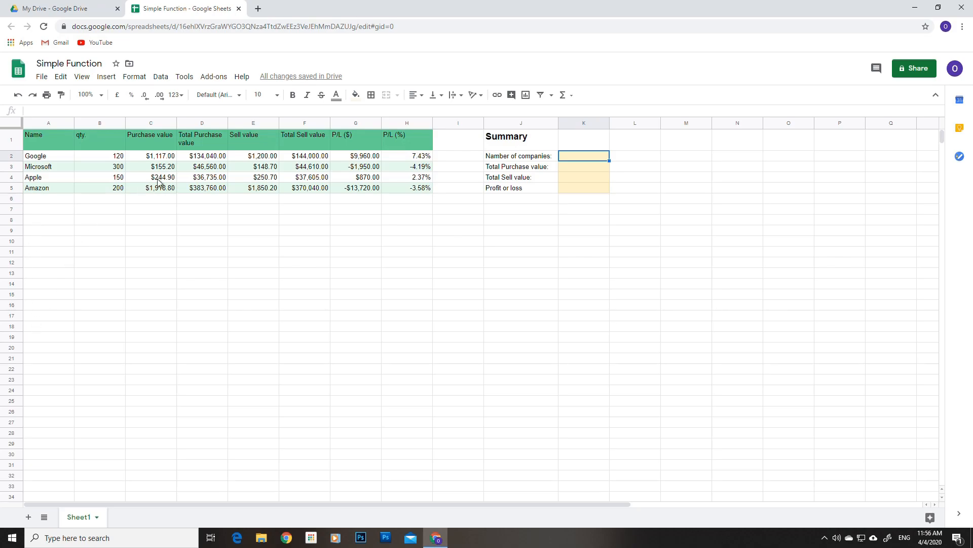
{"action": "type", "text": "="}
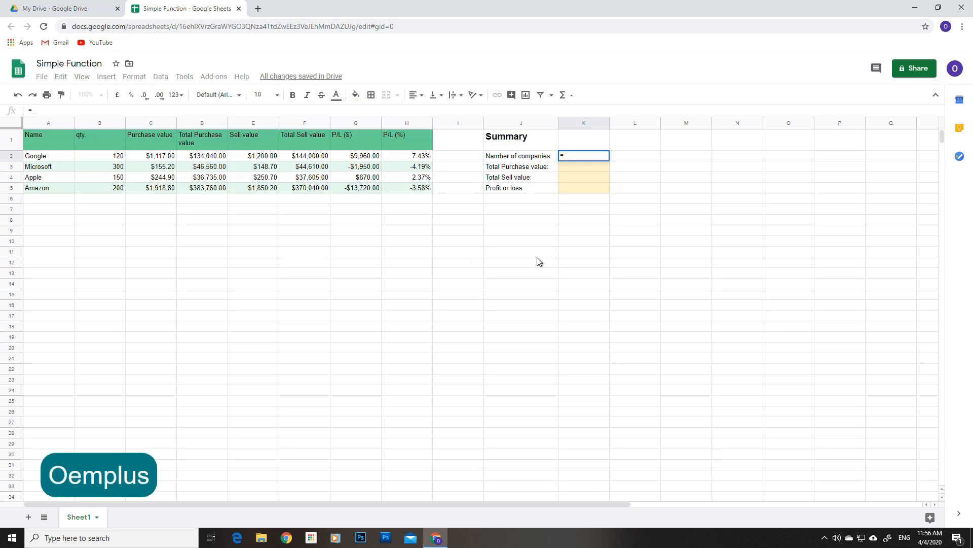
{"action": "type", "text": "CO"}
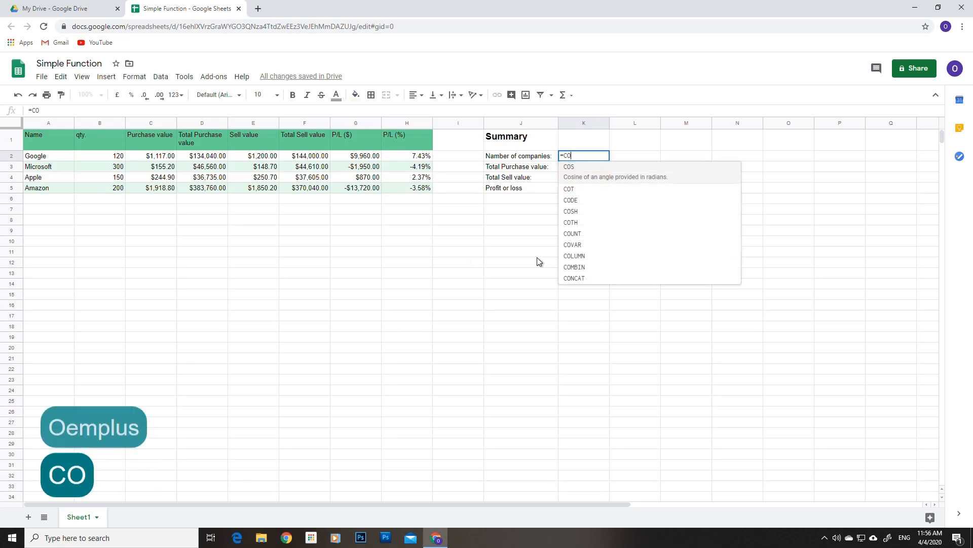
{"action": "type", "text": "UNTA"}
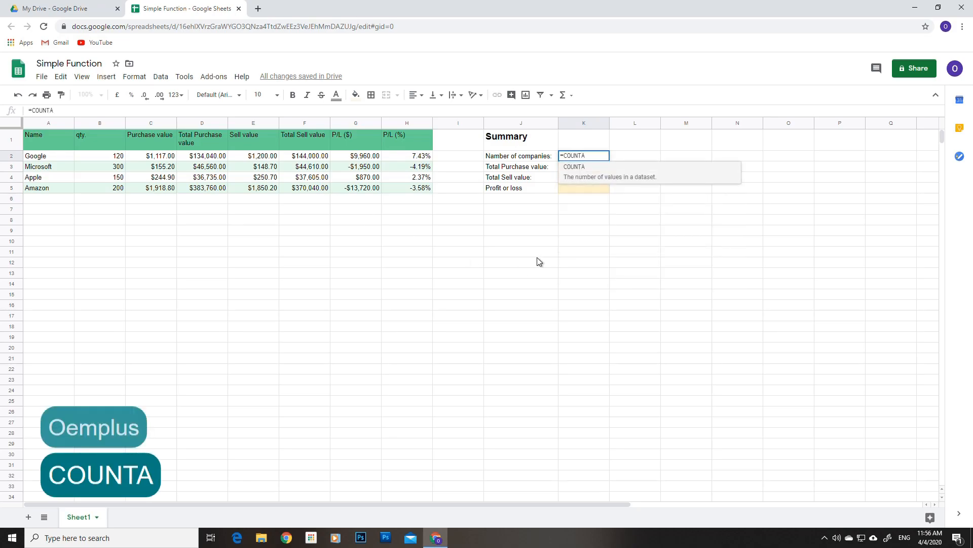
{"action": "type", "text": "(a"}
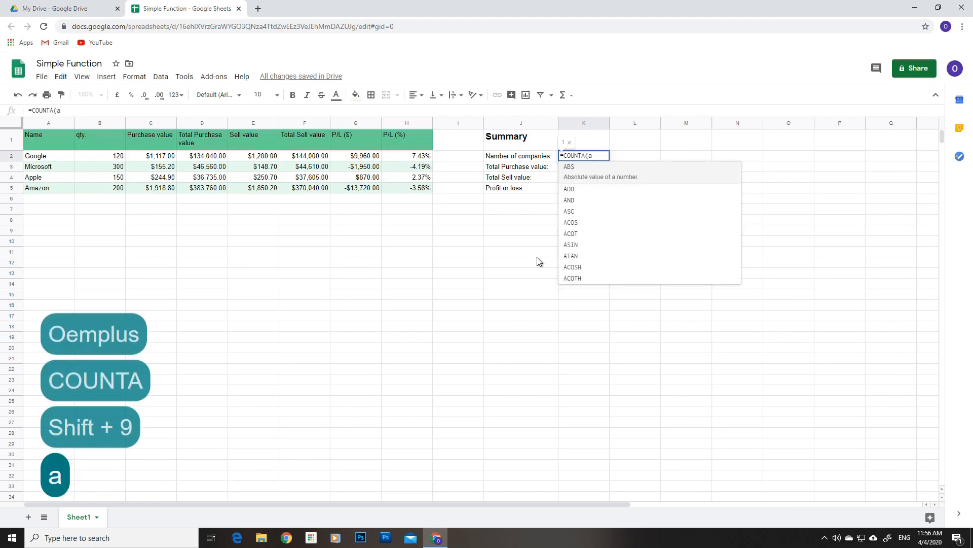
{"action": "key", "text": "BackSpace"}
{"action": "type", "text": "A"}
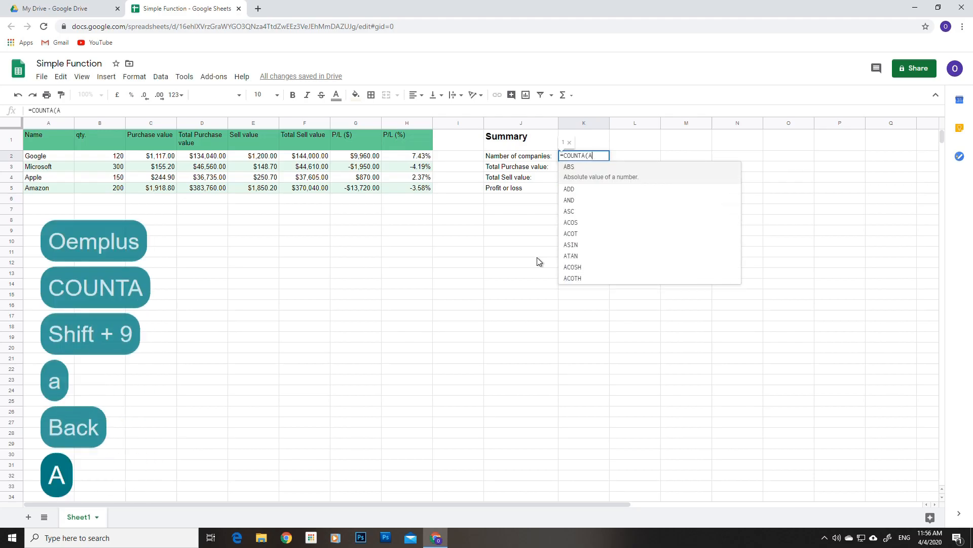
{"action": "type", "text": ":A)"}
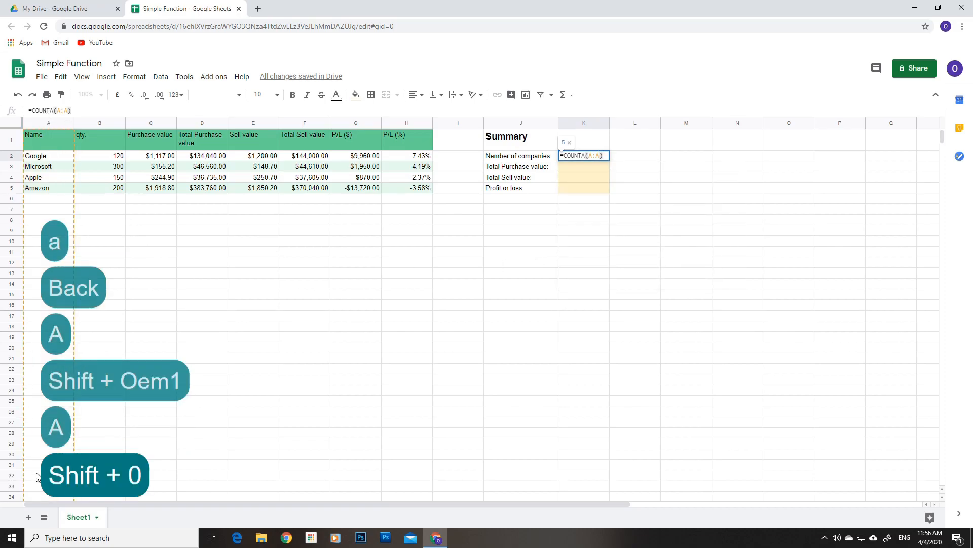
{"action": "type", "text": "-1"}
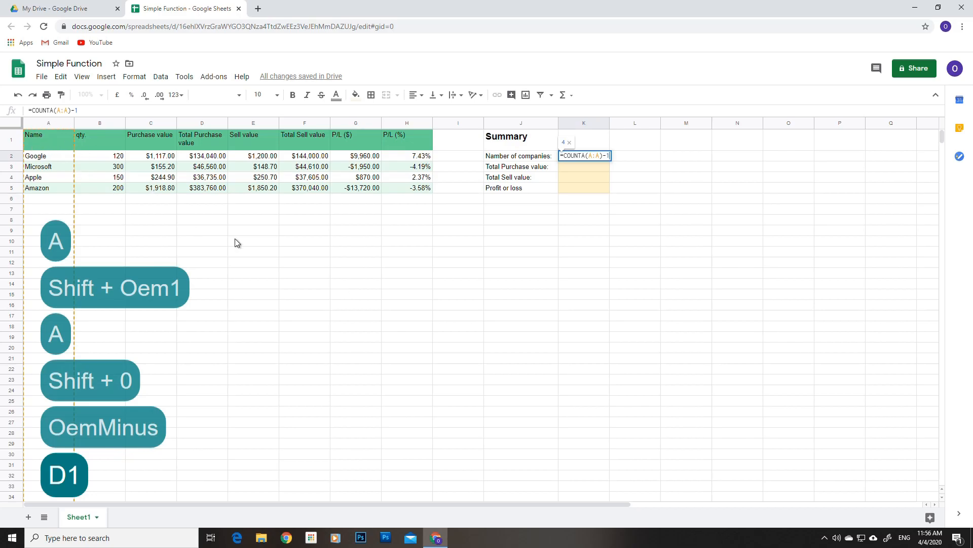
{"action": "key", "text": "Return"}
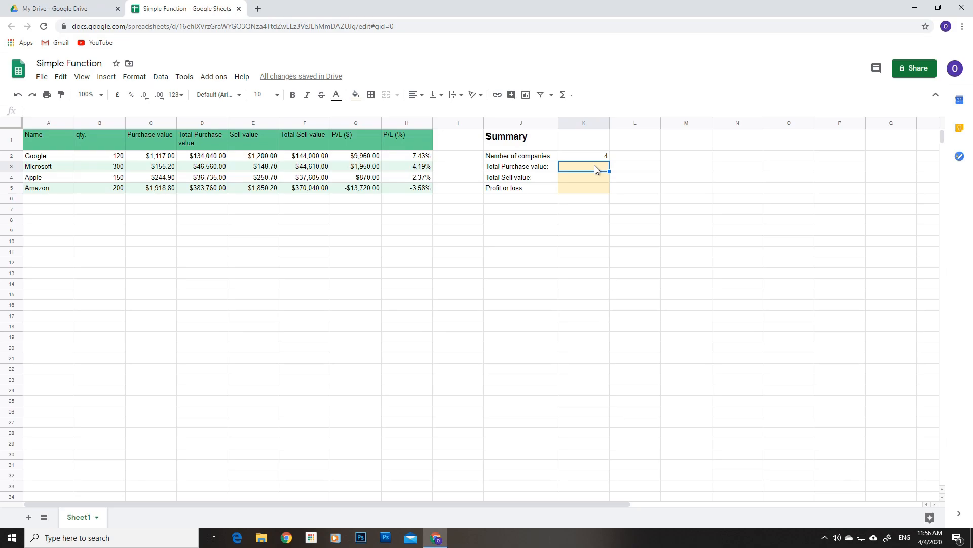
Enter the formula =SUM(D:D) in cell K3 to calculate the summary's total purchase value.
{"action": "type", "text": "="}
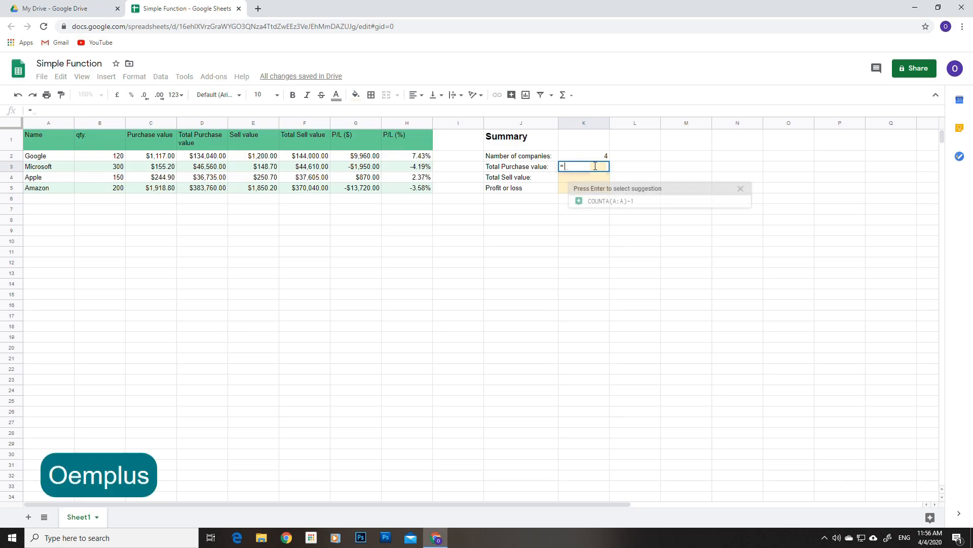
{"action": "type", "text": "SUM"}
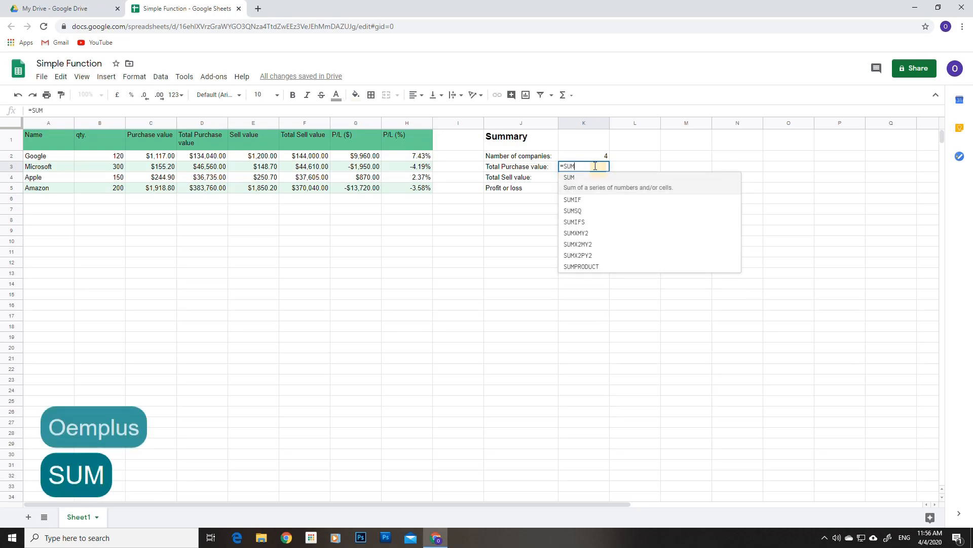
{"action": "type", "text": "("}
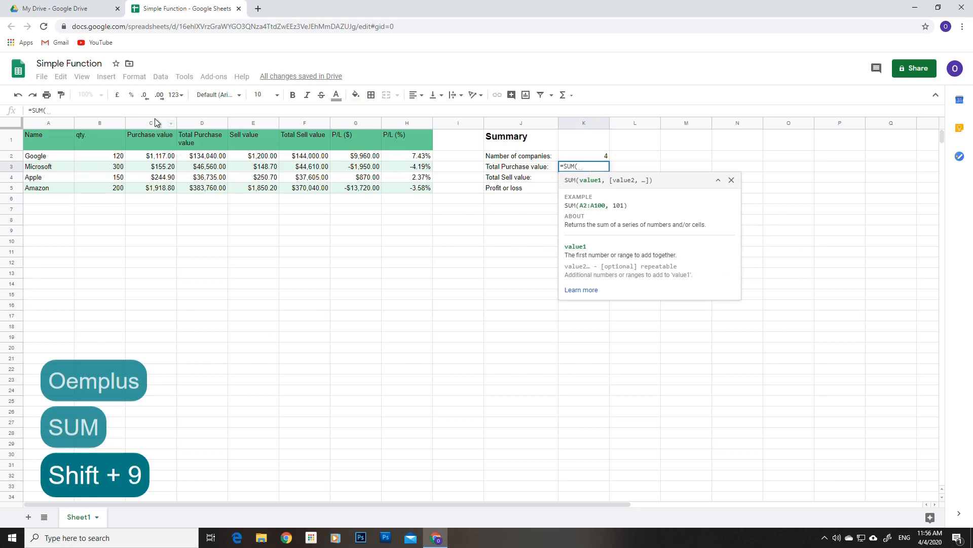
{"action": "left_click", "coordinate": [199, 123]}
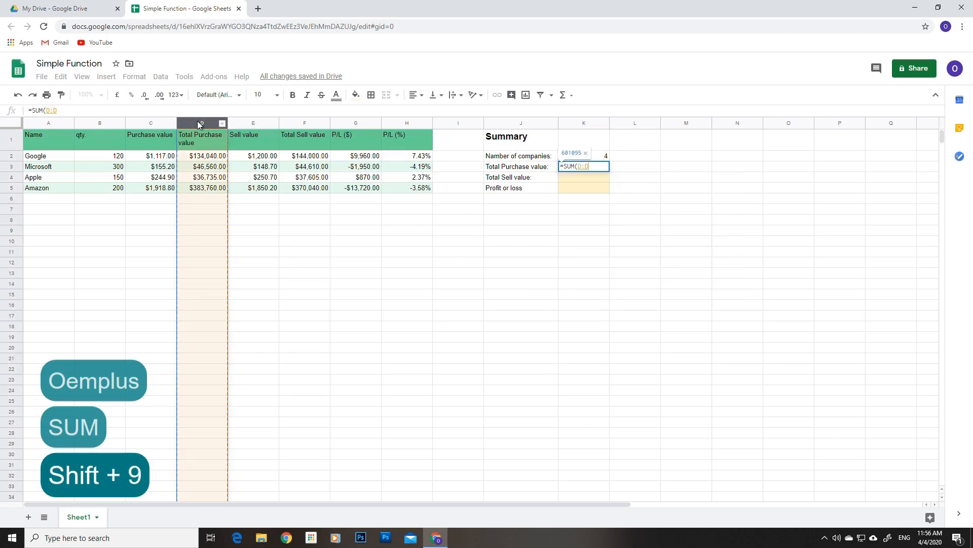
{"action": "type", "text": ")"}
{"action": "key", "text": "Return"}
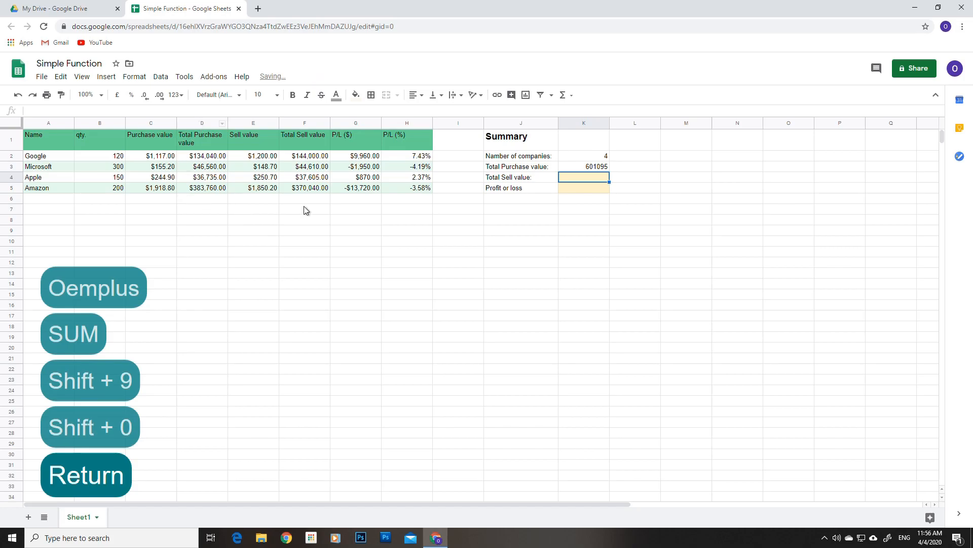
Apply the $ number format ($1,000.12) to the total purchase value in cell K3.
{"action": "left_click", "coordinate": [597, 167]}
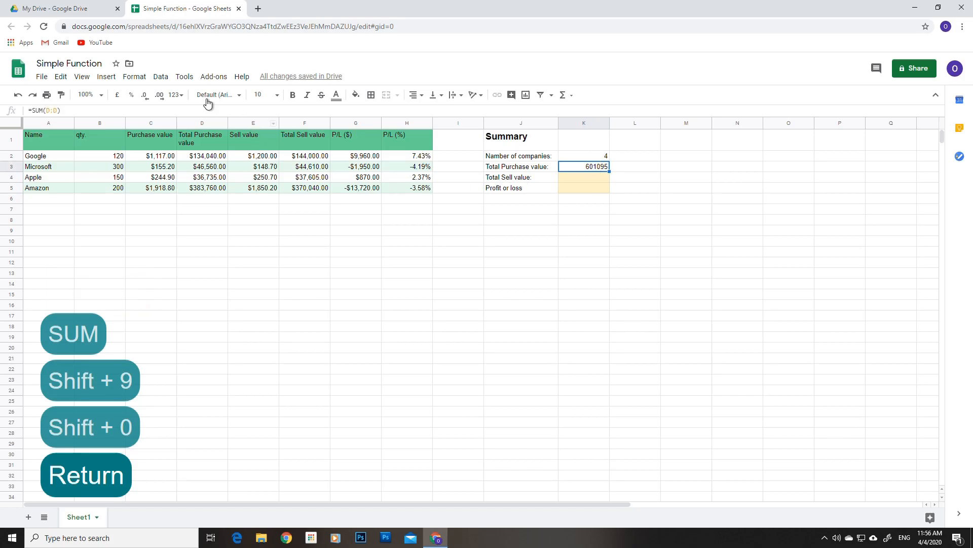
{"action": "left_click", "coordinate": [175, 95]}
{"action": "left_click", "coordinate": [265, 359]}
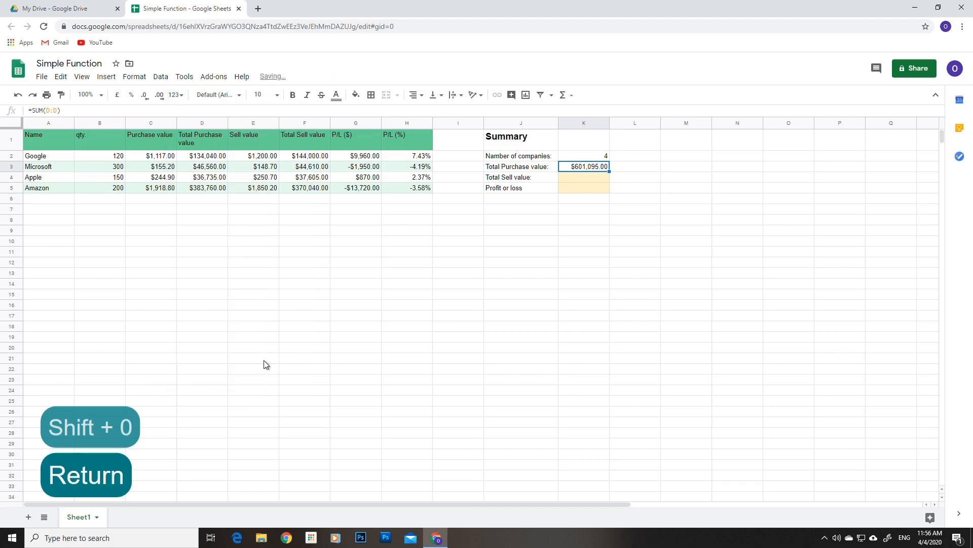
{"action": "left_click", "coordinate": [553, 239]}
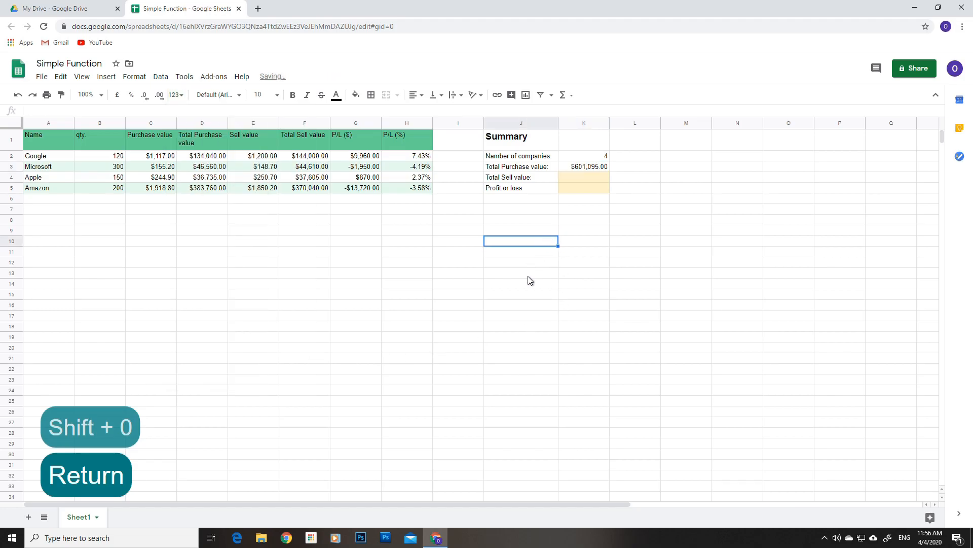
Enter the formula =SUM(F:F) in cell K4 to calculate the summary's total sell value.
{"action": "left_click", "coordinate": [594, 179]}
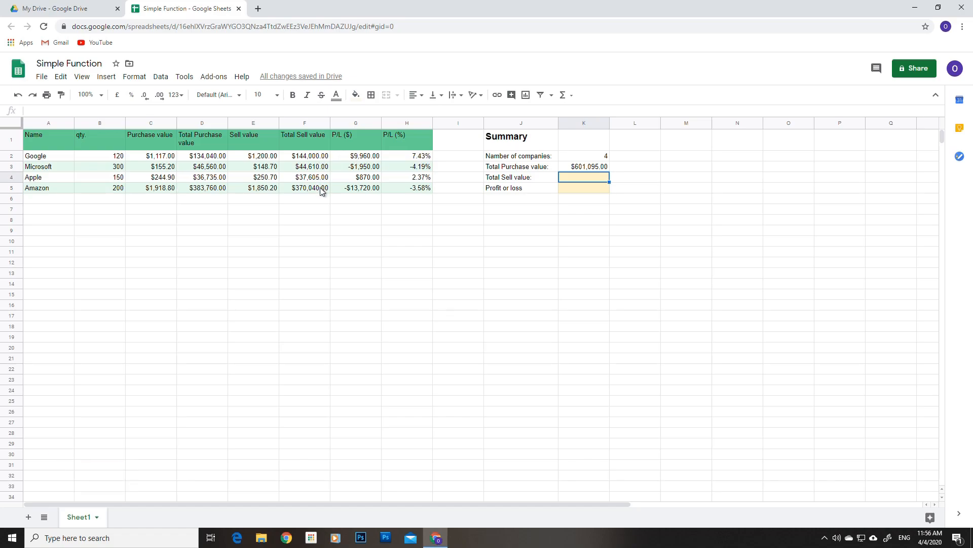
{"action": "type", "text": "="}
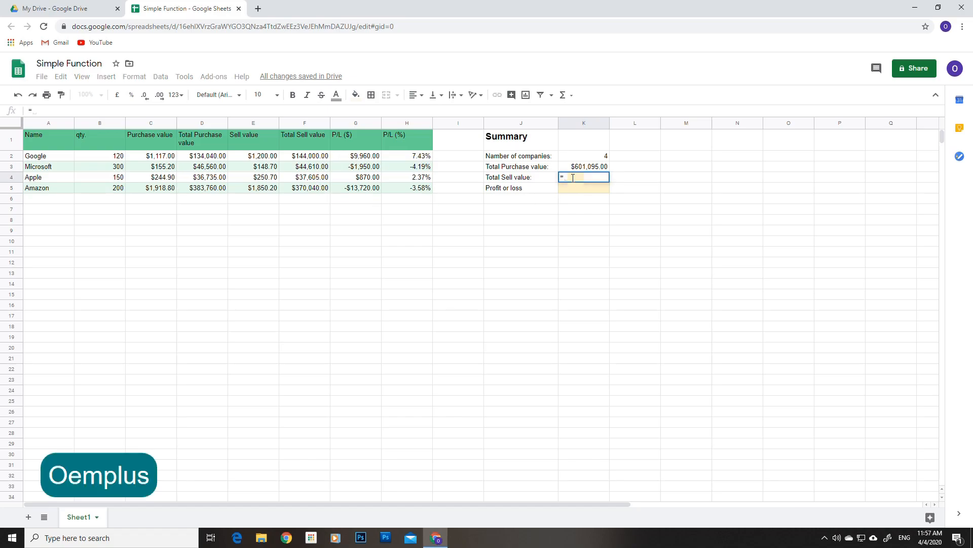
{"action": "type", "text": "SUM"}
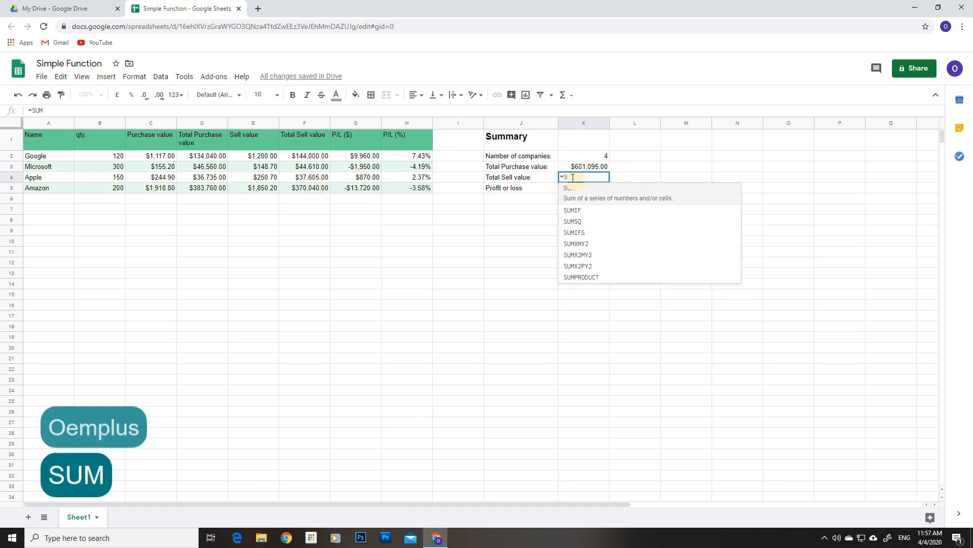
{"action": "type", "text": "("}
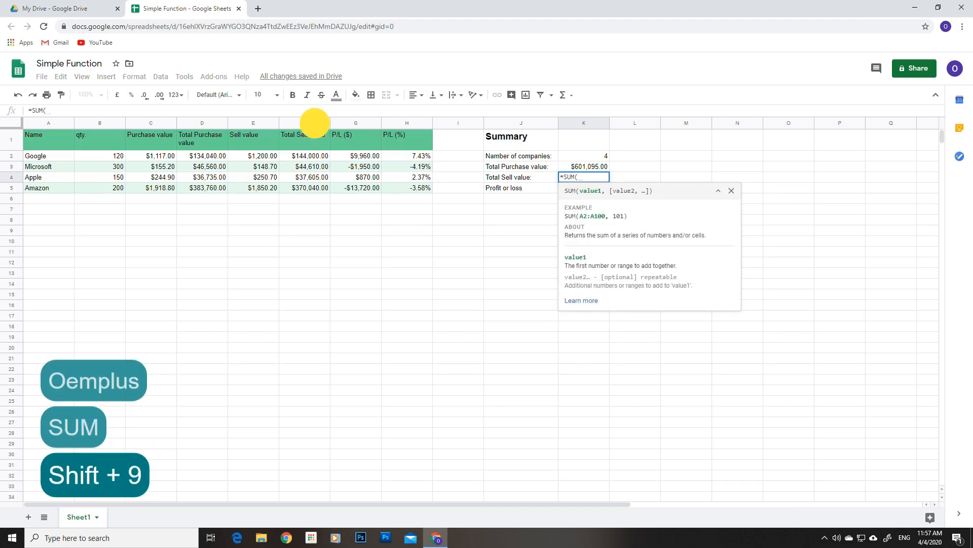
{"action": "left_click", "coordinate": [315, 123]}
{"action": "type", "text": ")"}
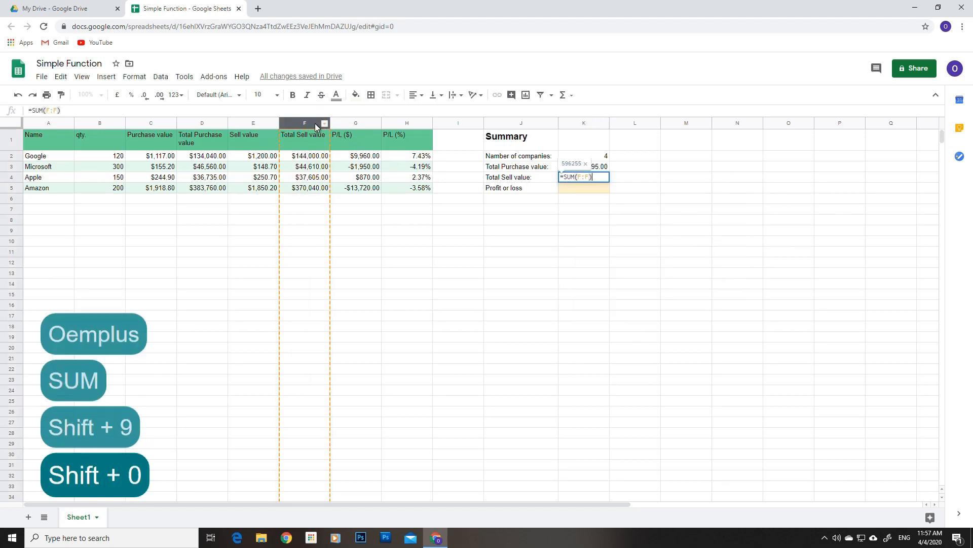
{"action": "key", "text": "Return"}
Apply the $ number format ($1,000.12) to the total sell value in cell K4.
{"action": "left_click", "coordinate": [584, 178]}
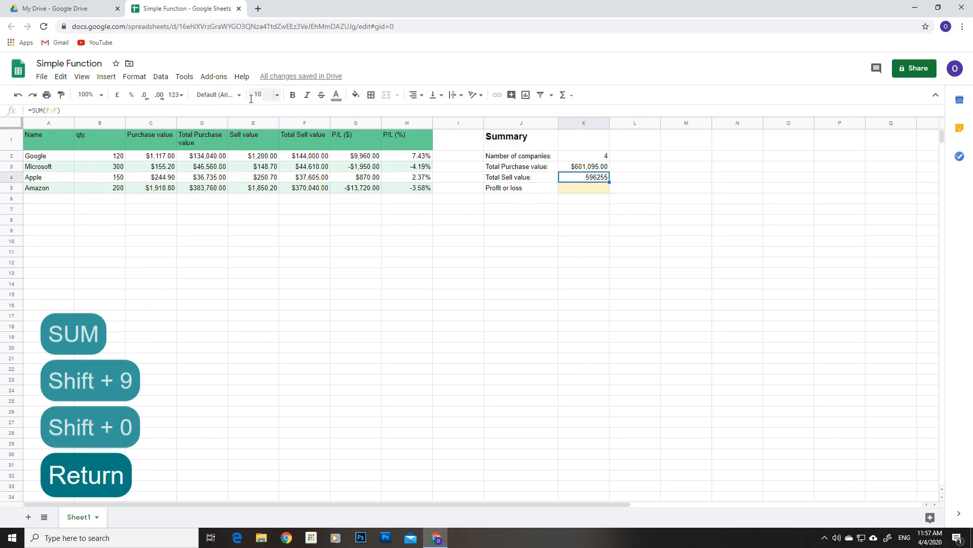
{"action": "left_click", "coordinate": [176, 95]}
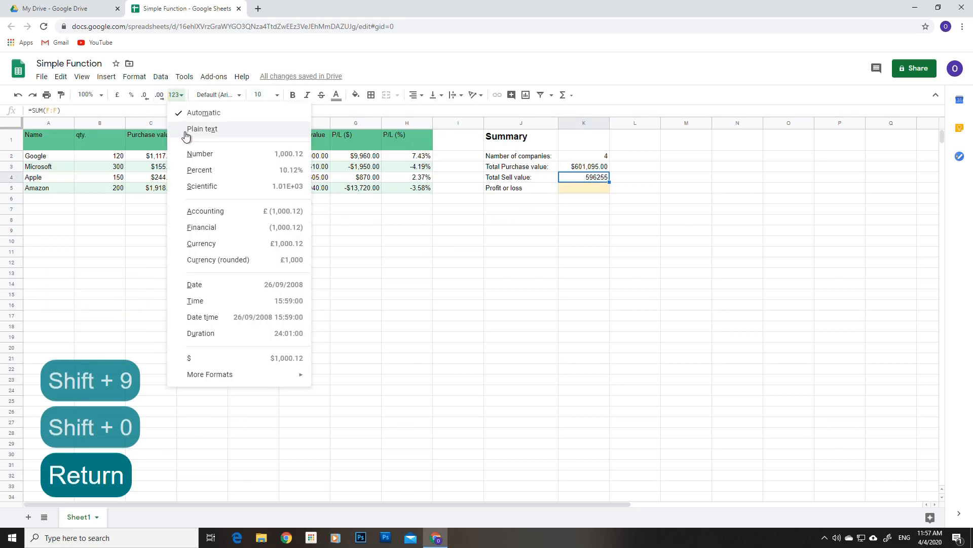
{"action": "left_click", "coordinate": [219, 353]}
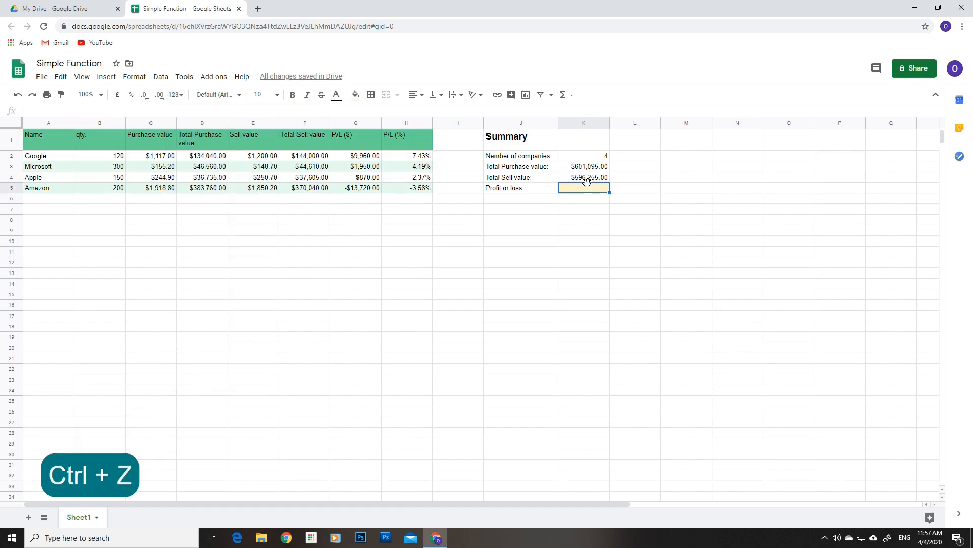
Enter the formula =K4-K3 in cell K5 to calculate the overall profit or loss.
{"action": "type", "text": "="}
{"action": "left_click", "coordinate": [583, 177]}
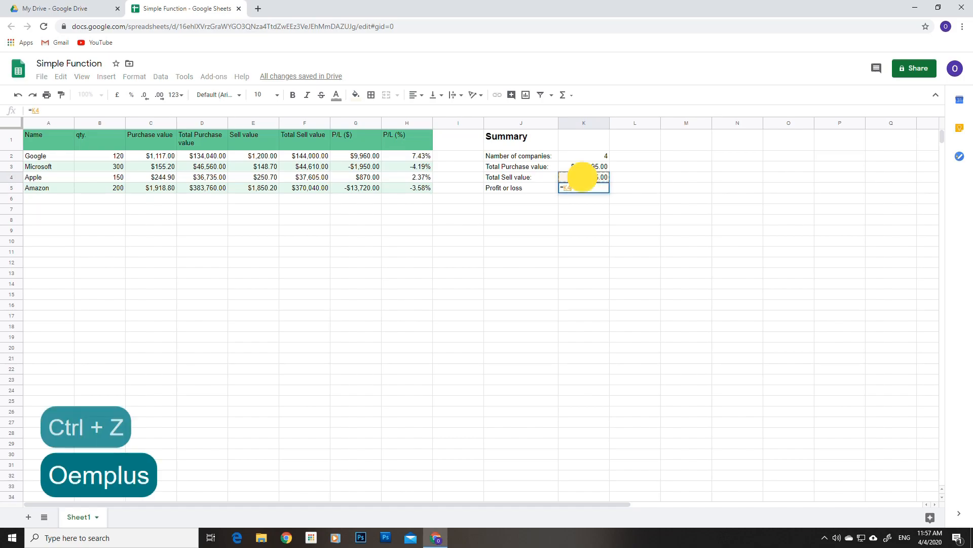
{"action": "type", "text": "-"}
{"action": "left_click", "coordinate": [585, 168]}
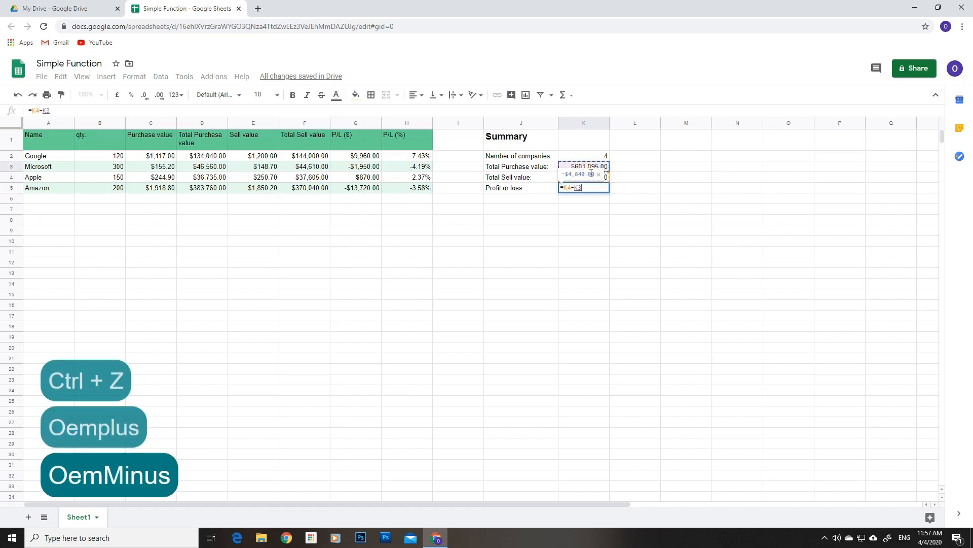
{"action": "key", "text": "Return"}
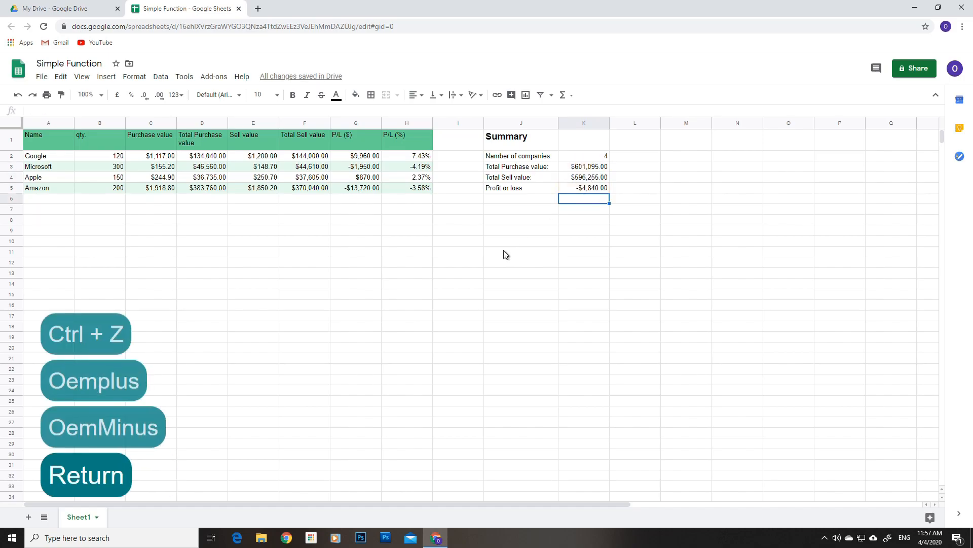
Clear the number-of-companies formula from cell K2 in the summary.
{"action": "left_click", "coordinate": [590, 191]}
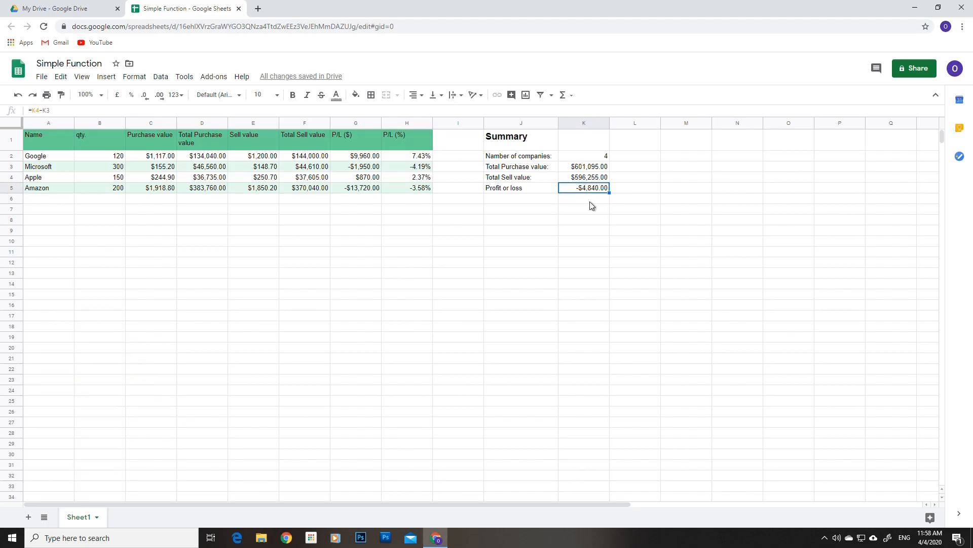
{"action": "left_click", "coordinate": [596, 156]}
{"action": "key", "text": "BackSpace"}
{"action": "left_click", "coordinate": [555, 227]}
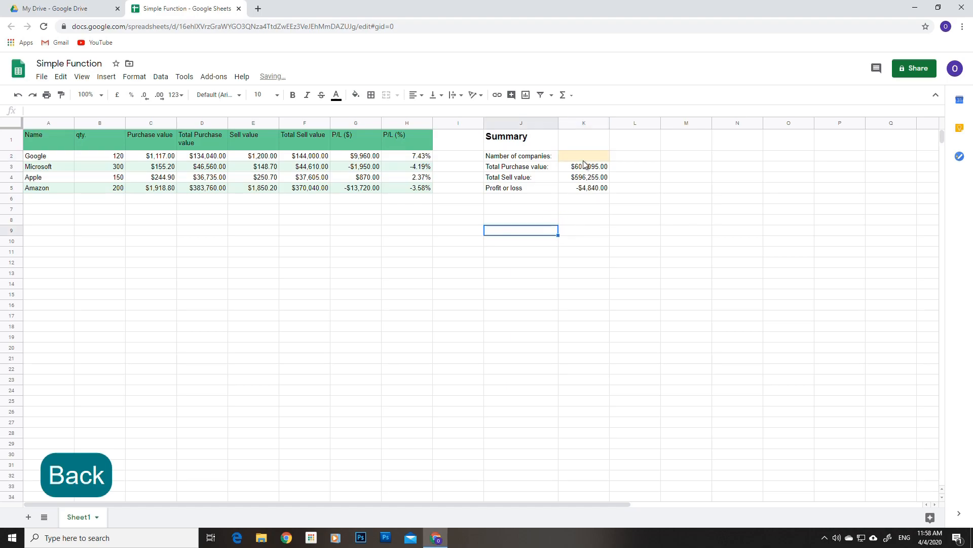